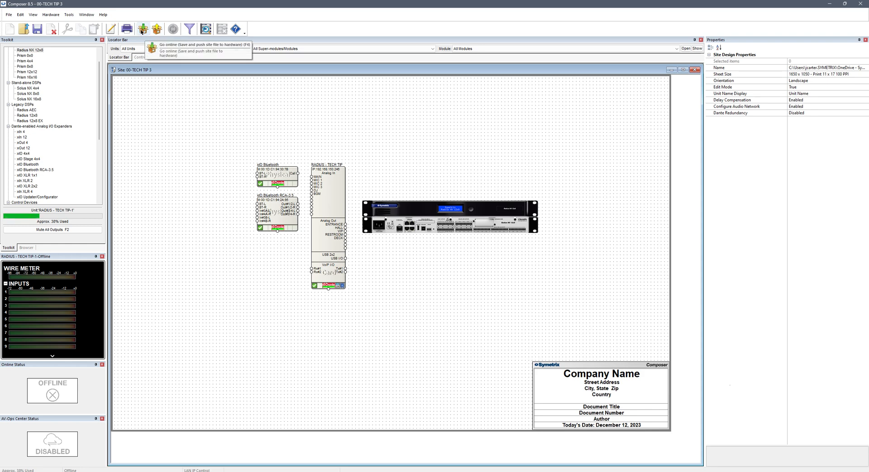
# Open the site preferences for going online, toggle Configure Network Audio off and on, and read its help text.
pyautogui.click(142, 31)
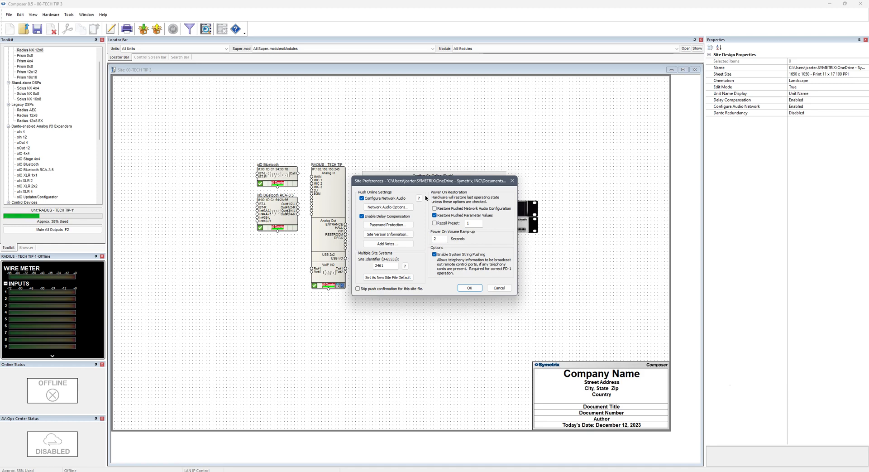
pyautogui.click(362, 198)
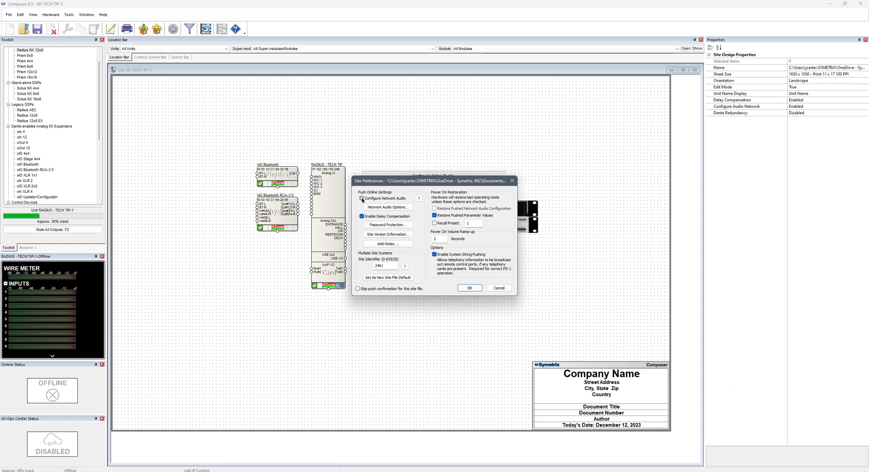
pyautogui.click(362, 198)
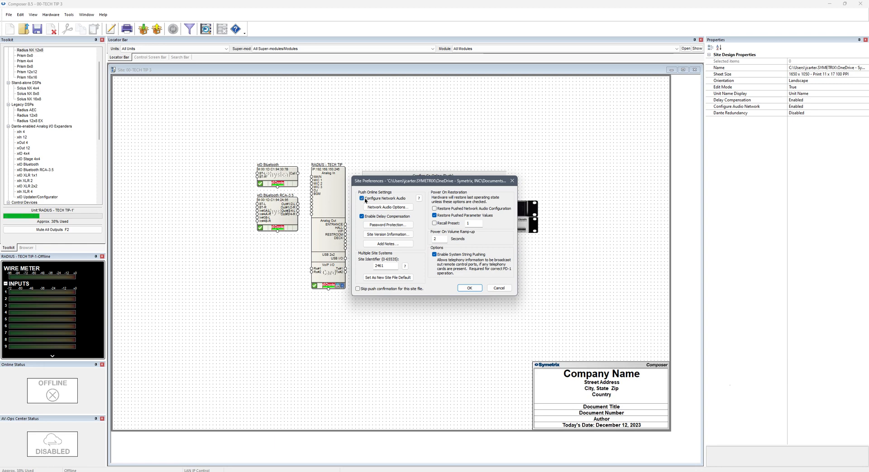
pyautogui.click(419, 198)
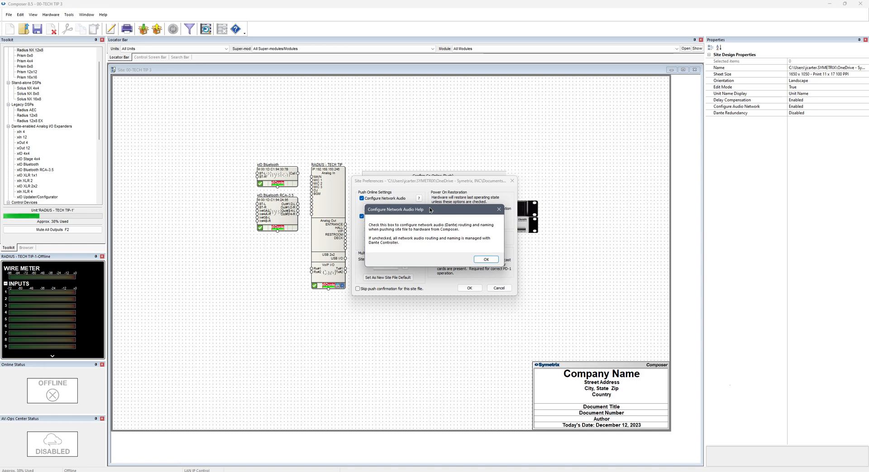
pyautogui.click(499, 210)
pyautogui.click(507, 182)
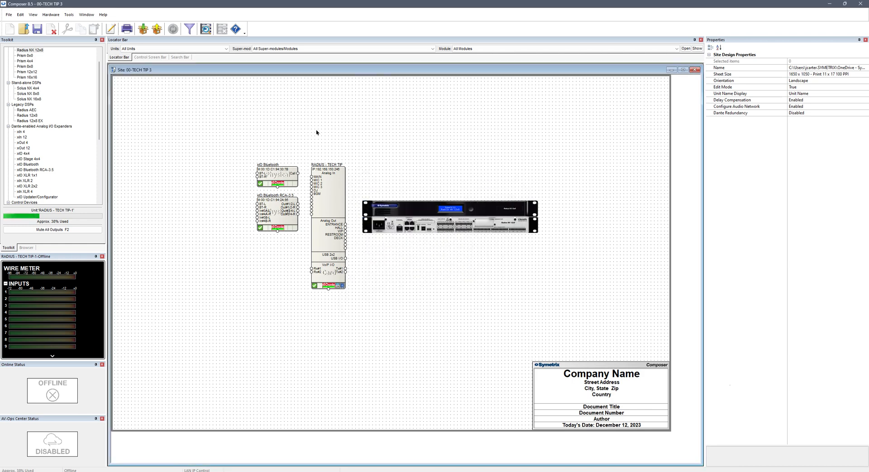
# Inspect both xIO Bluetooth units and the RADIUS - TECH TIP unit, including the network receive and transmit modules inside its design.
pyautogui.click(275, 176)
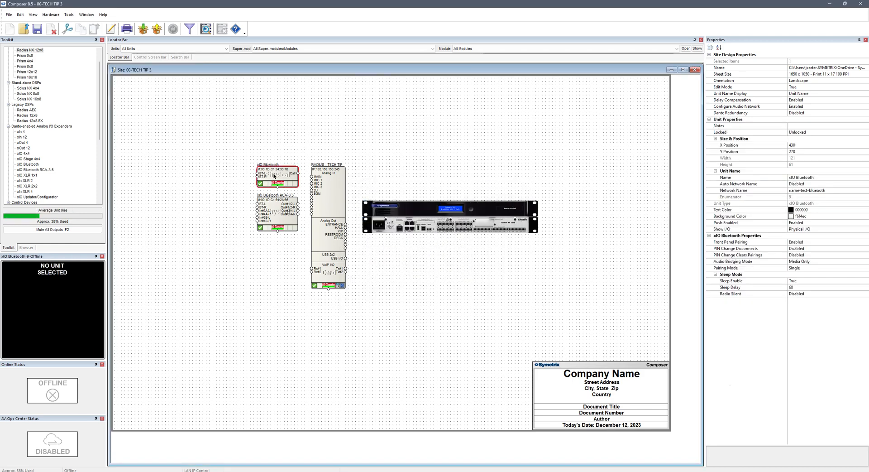
pyautogui.click(277, 212)
pyautogui.click(327, 205)
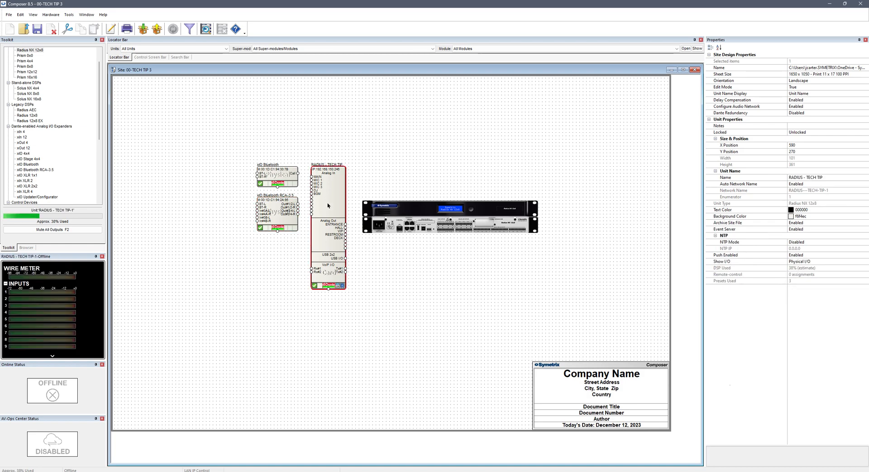
pyautogui.doubleClick(327, 205)
pyautogui.click(153, 203)
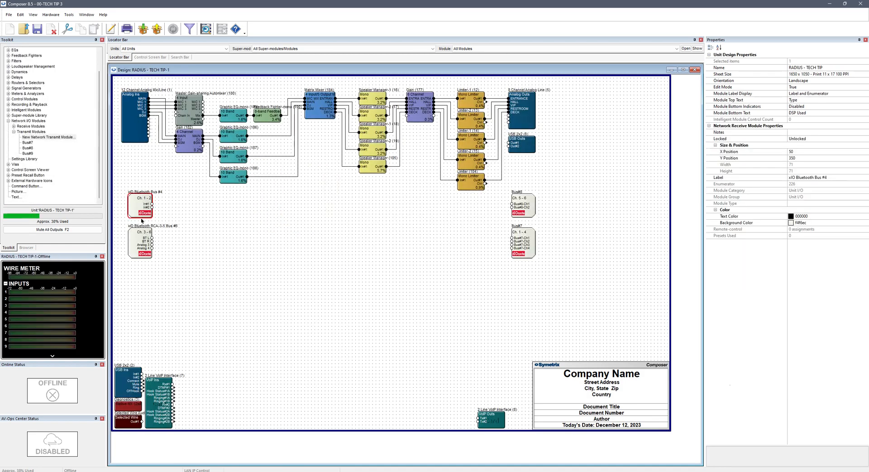
pyautogui.click(141, 242)
pyautogui.click(519, 203)
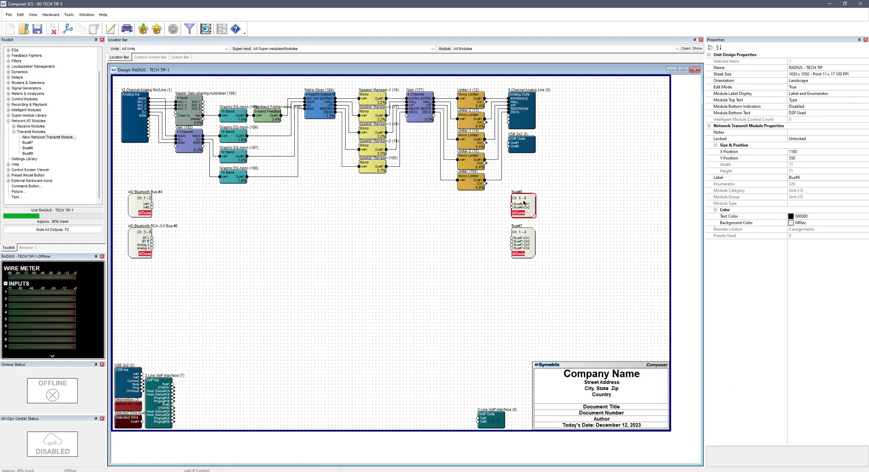
pyautogui.click(527, 243)
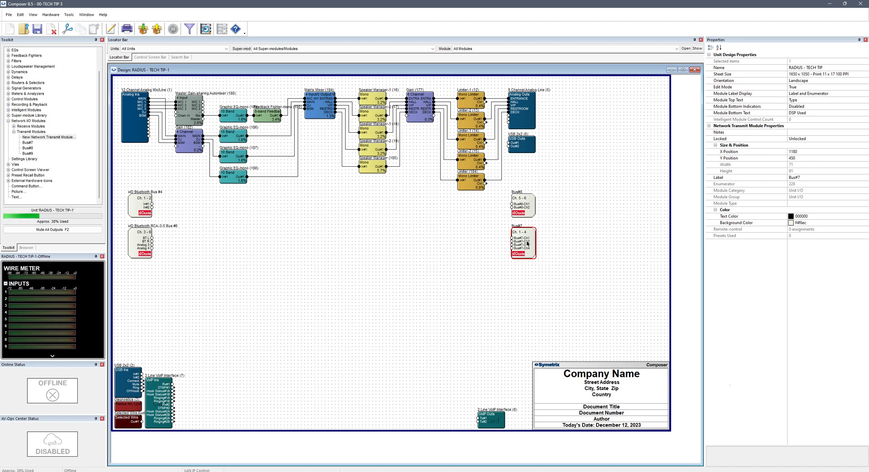
pyautogui.click(695, 69)
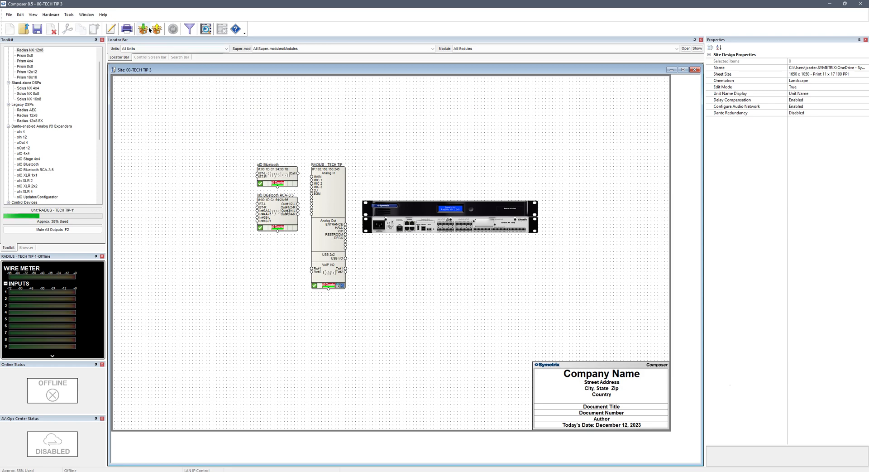
# Reopen the site preferences and review the network audio latency, AES67 multicast prefix and Dante port configuration options.
pyautogui.click(143, 29)
pyautogui.click(400, 271)
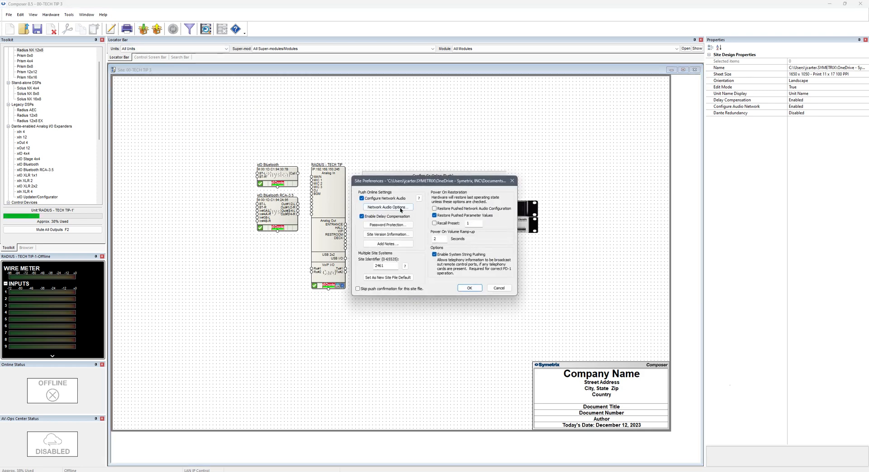
pyautogui.click(401, 208)
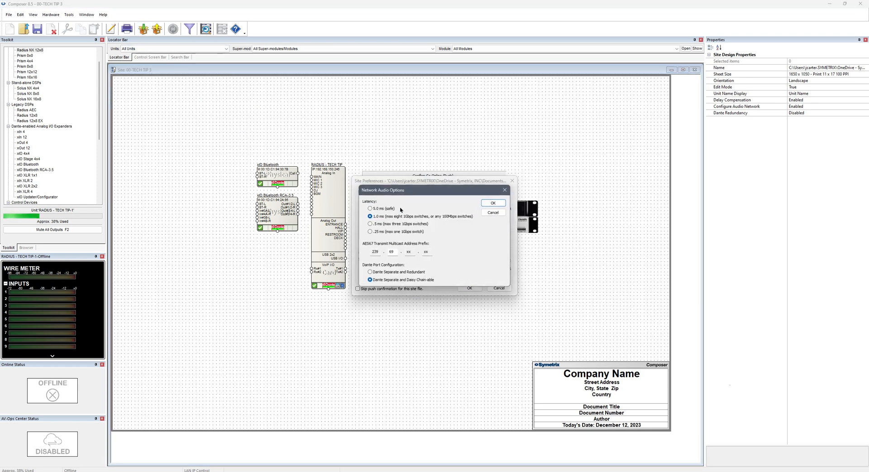
pyautogui.click(383, 217)
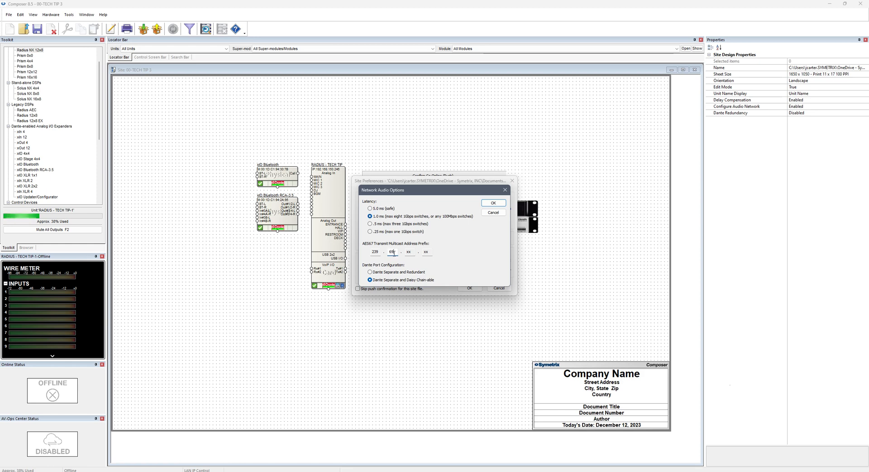
pyautogui.click(394, 272)
pyautogui.click(498, 202)
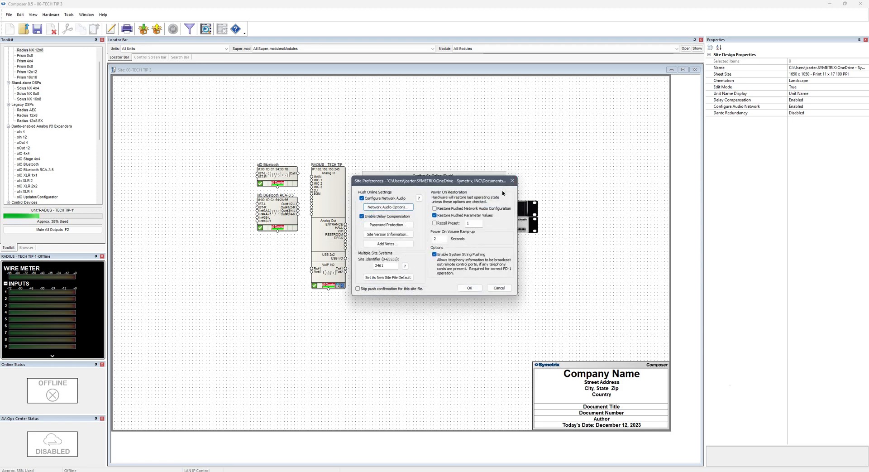
# Enable site file password protection to look at its password and confirmation fields, and disable the protection again.
pyautogui.click(361, 217)
pyautogui.click(382, 225)
pyautogui.click(382, 223)
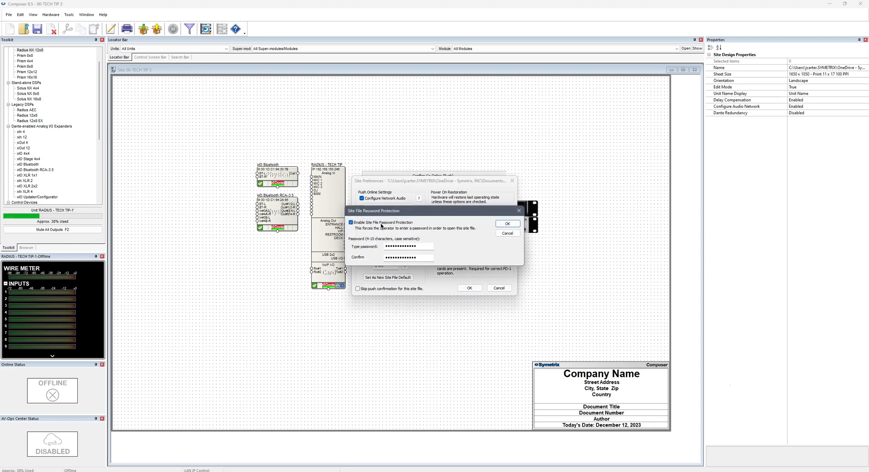
pyautogui.click(422, 245)
pyautogui.click(422, 260)
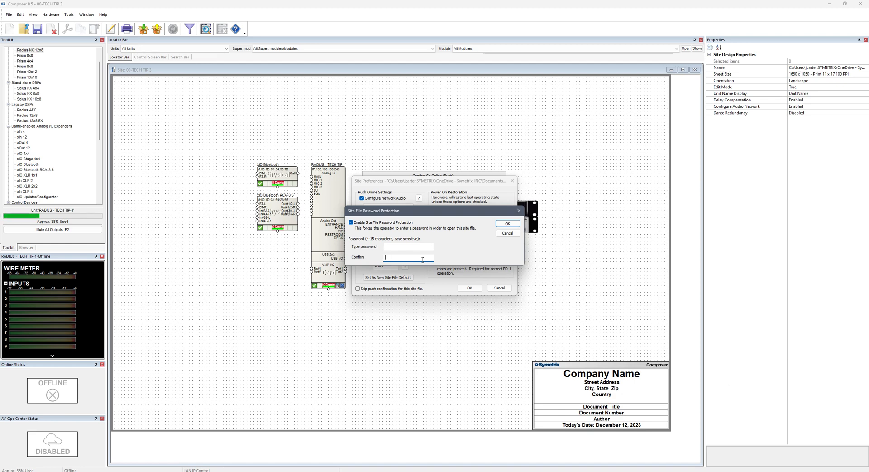
pyautogui.click(396, 223)
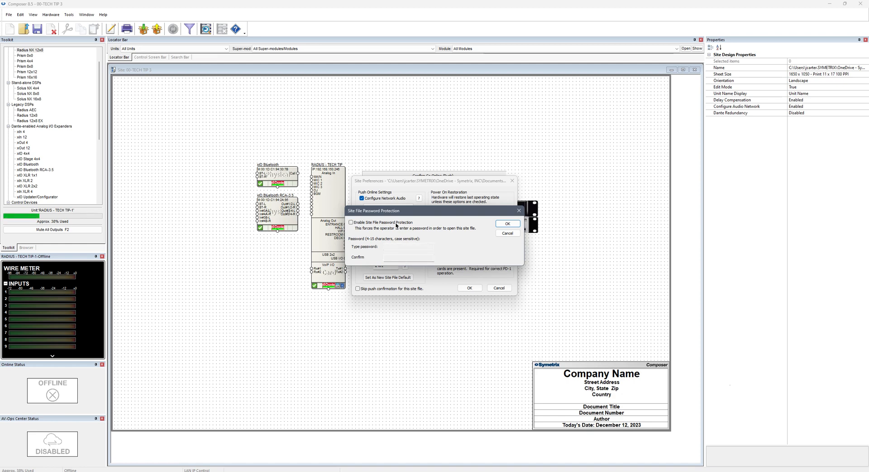
pyautogui.press('Return')
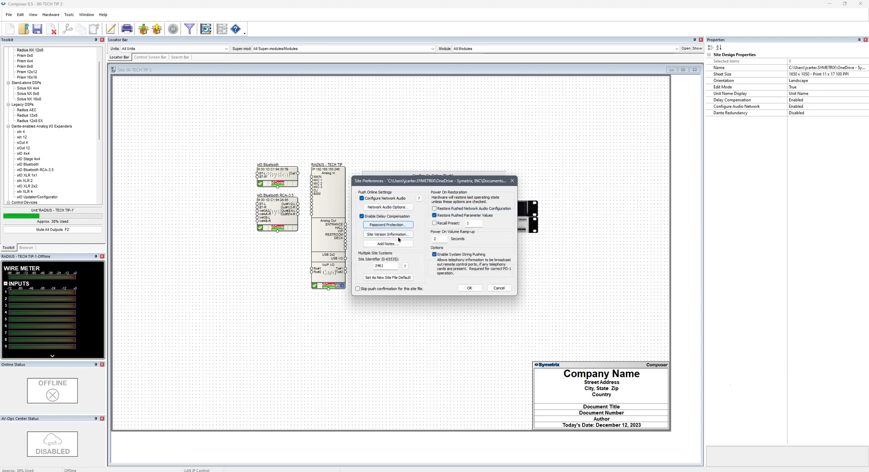
# Review the site description and hardware push details in the site version information without changing them.
pyautogui.click(398, 234)
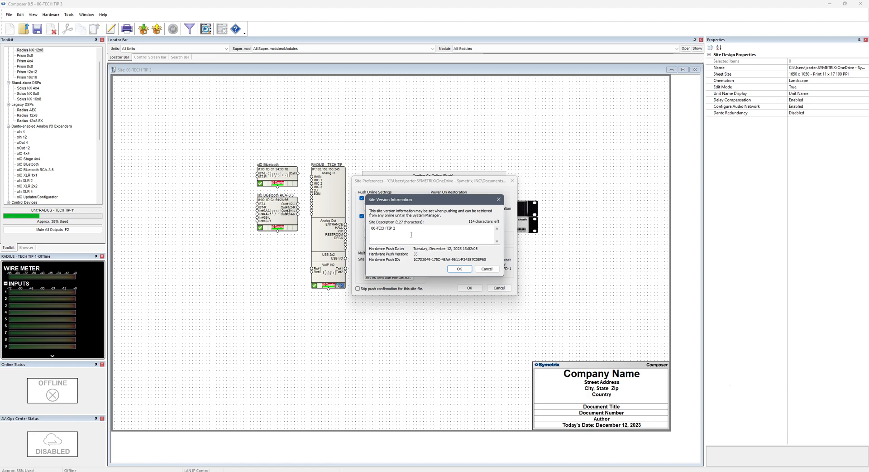
pyautogui.moveTo(411, 234); pyautogui.dragTo(365, 231)
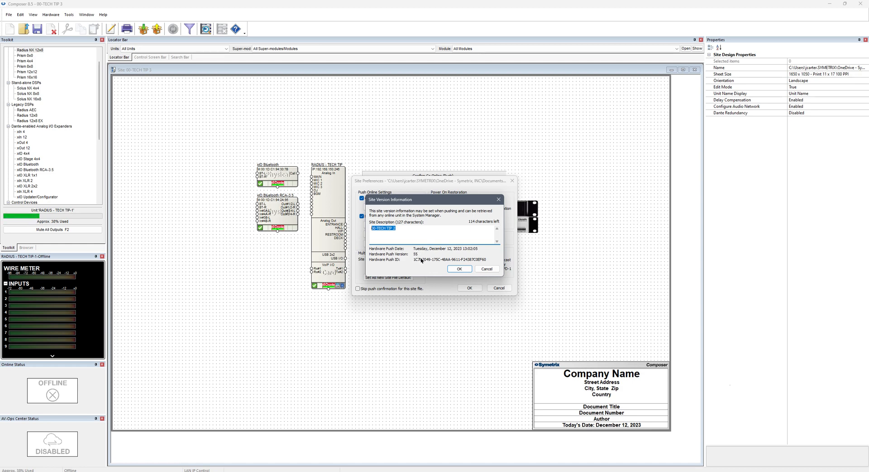
pyautogui.press('Escape')
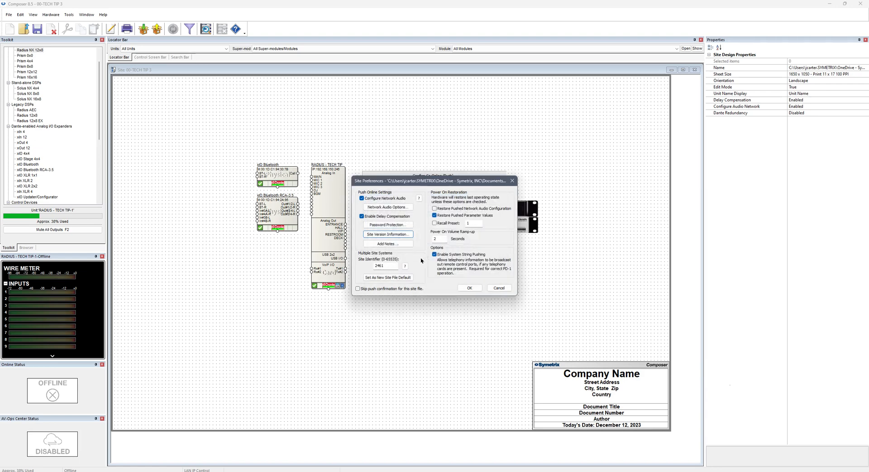
# Try entering "Notes." as the site notes and discard the entry.
pyautogui.click(398, 245)
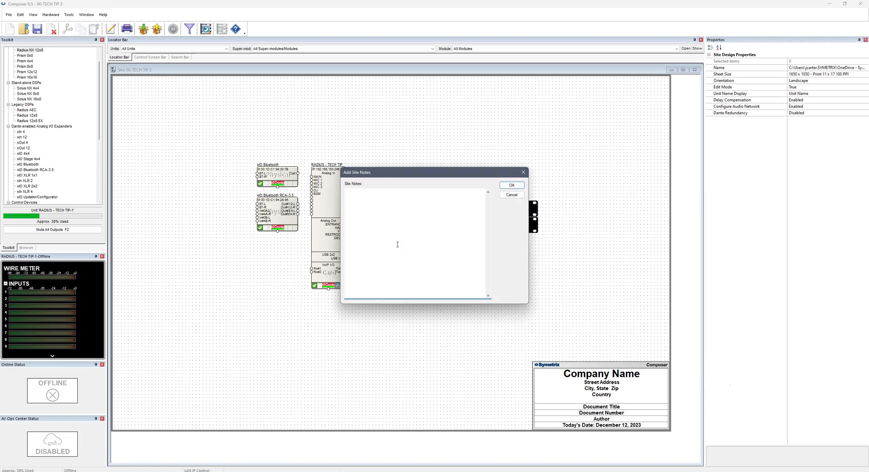
pyautogui.write('Notes.')
pyautogui.press('Escape')
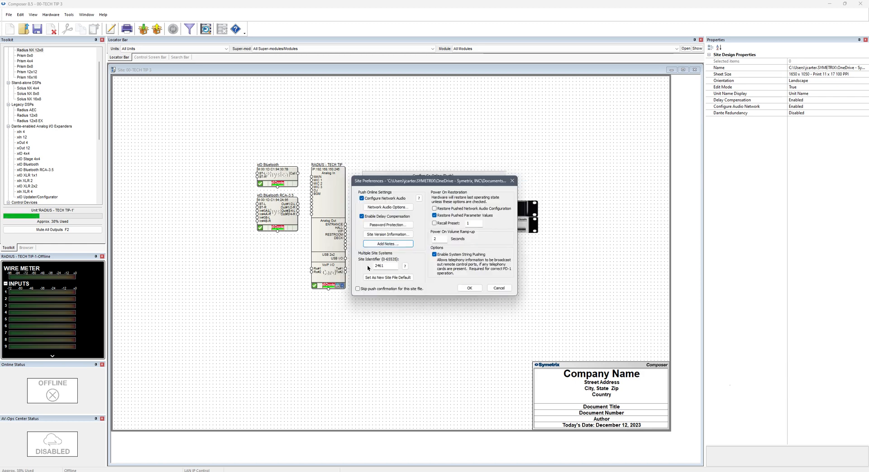
# Examine the Site Identifier and its help text, and the Restore Pushed Network Audio Configuration option.
pyautogui.moveTo(390, 266); pyautogui.dragTo(369, 268)
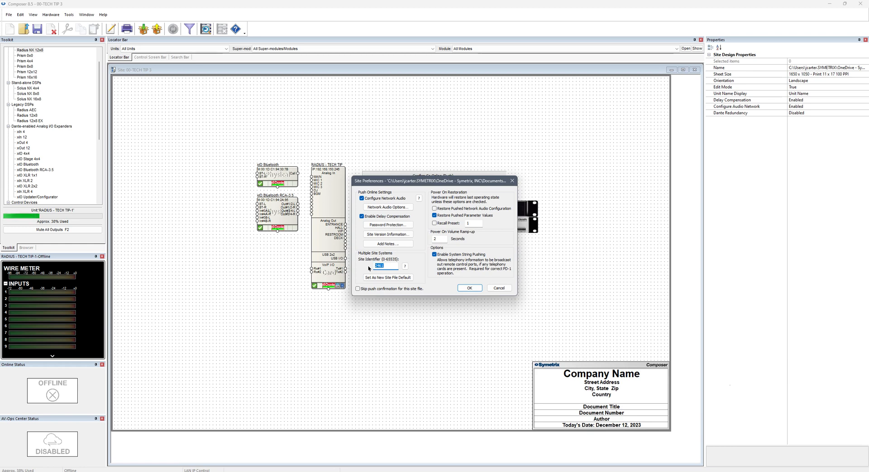
pyautogui.write('246')
pyautogui.click(405, 266)
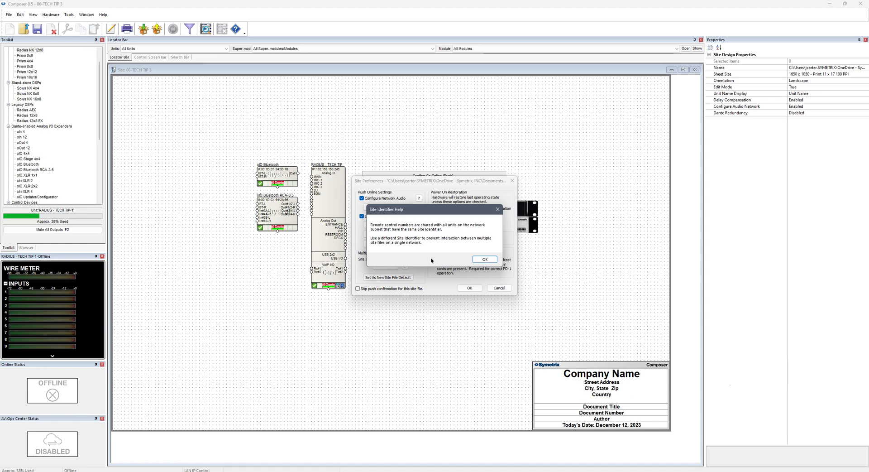
pyautogui.click(497, 210)
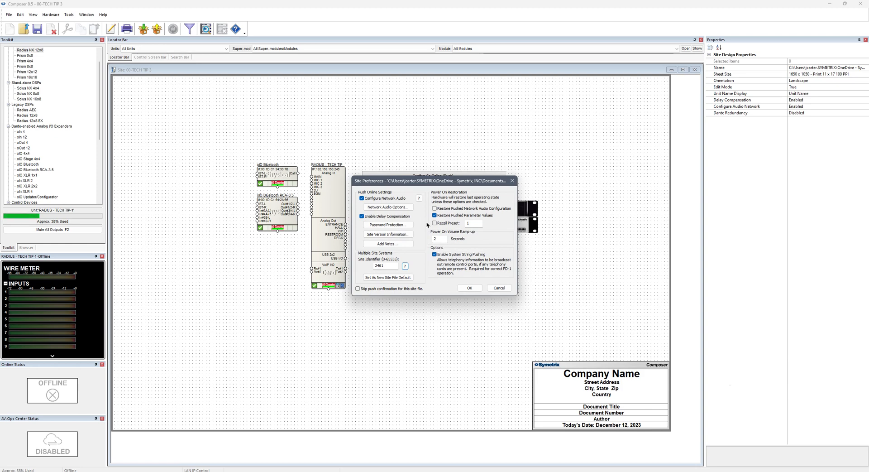
pyautogui.click(435, 208)
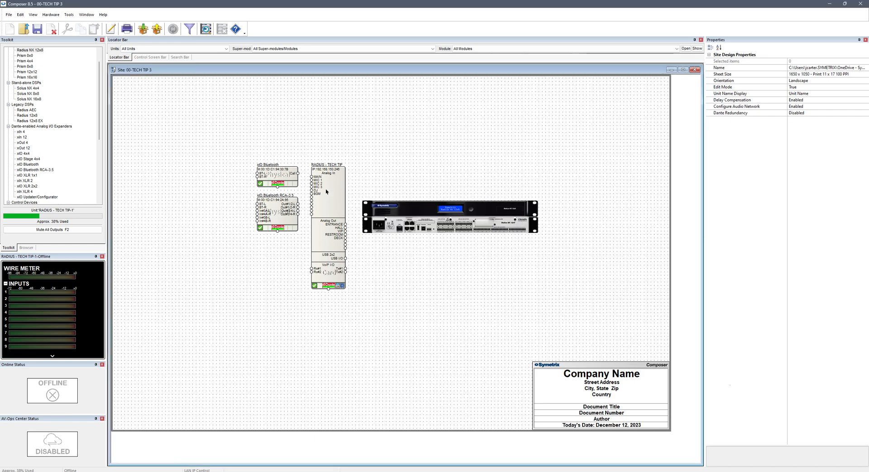
# Set the RADIUS unit's output Gain faders to about -9 dB for HALL, -32 dB VIP, -5.5 dB RESTROOM and -34 dB DECK.
pyautogui.doubleClick(329, 189)
pyautogui.doubleClick(421, 103)
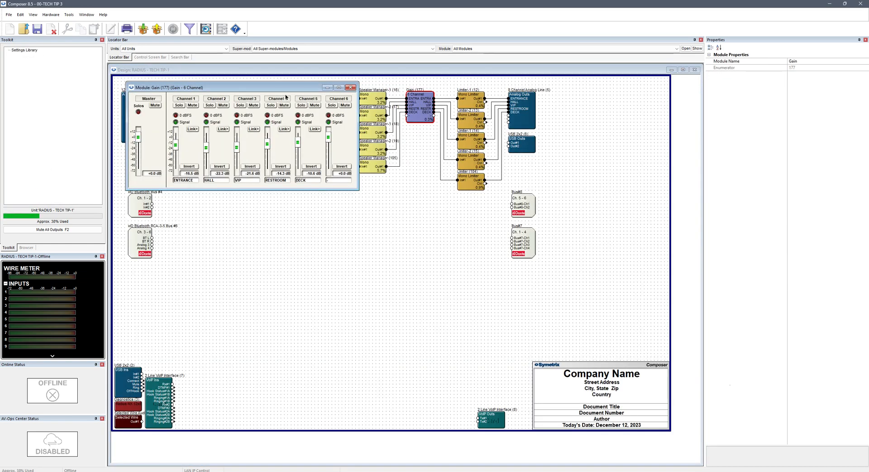
pyautogui.moveTo(287, 94); pyautogui.dragTo(377, 172)
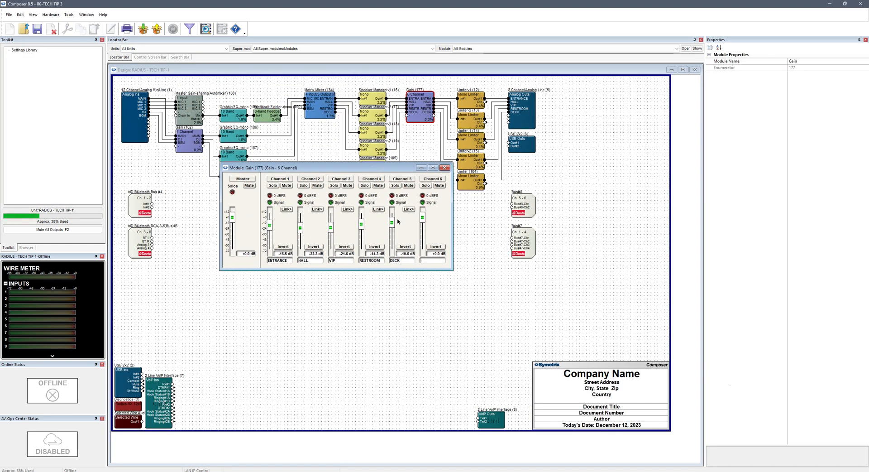
pyautogui.moveTo(394, 222); pyautogui.dragTo(300, 222)
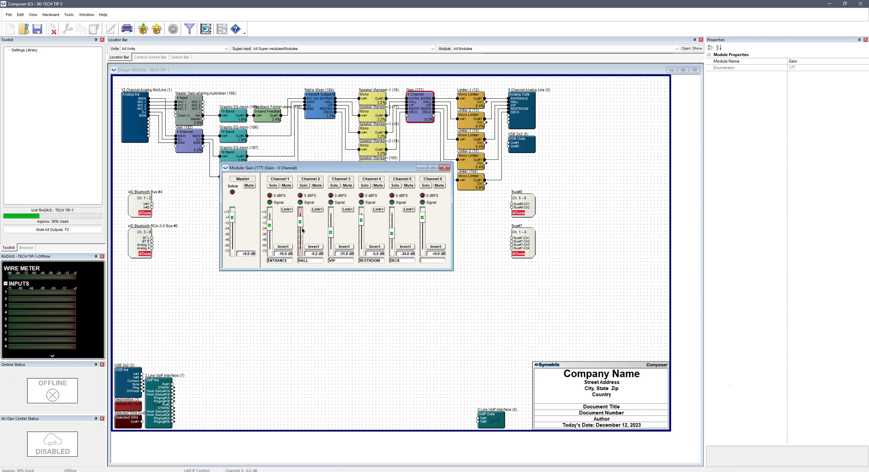
pyautogui.click(445, 167)
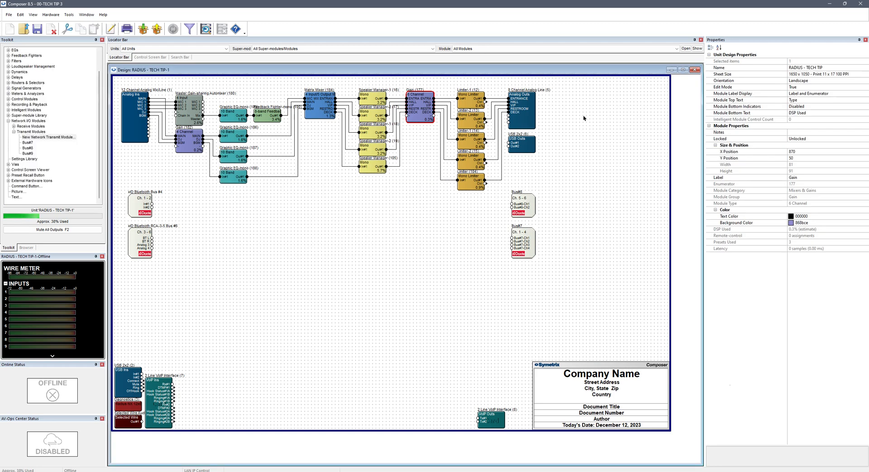
pyautogui.click(695, 70)
# Reopen the site preferences and enable power-on recall of preset 23.
pyautogui.click(144, 30)
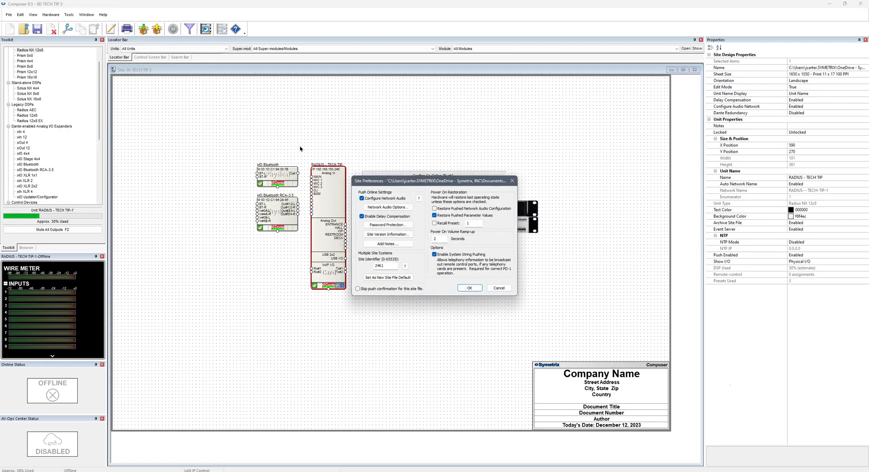
pyautogui.click(434, 223)
pyautogui.press('Tab')
pyautogui.write('23')
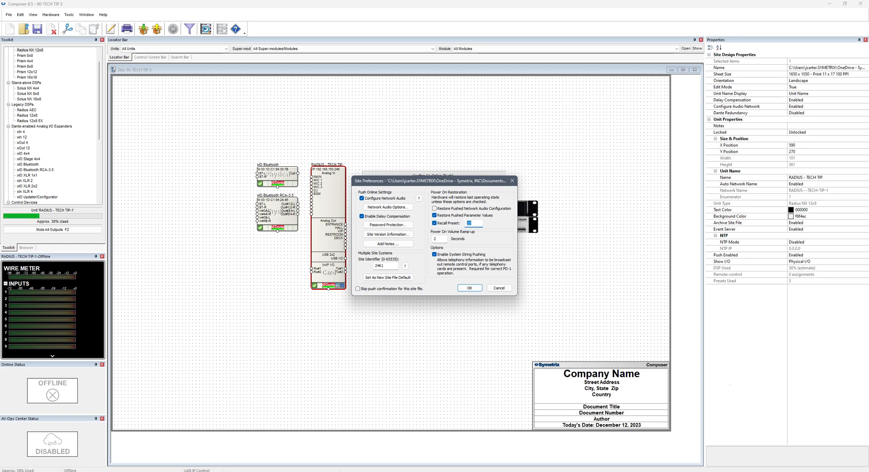
# Set the power-on recall preset to 1 and toggle the Recall Preset and Restore Pushed Parameter Values options.
pyautogui.doubleClick(467, 223)
pyautogui.press('BackSpace')
pyautogui.write('1')
pyautogui.click(435, 223)
pyautogui.click(435, 215)
# Try different power-on volume ramp-up times, starting with 4 seconds, and accept the site preferences with System String Pushing enabled.
pyautogui.doubleClick(440, 237)
pyautogui.write('4')
pyautogui.moveTo(446, 238); pyautogui.dragTo(427, 240)
pyautogui.write('10204')
pyautogui.click(435, 254)
pyautogui.click(434, 255)
pyautogui.press('Return')
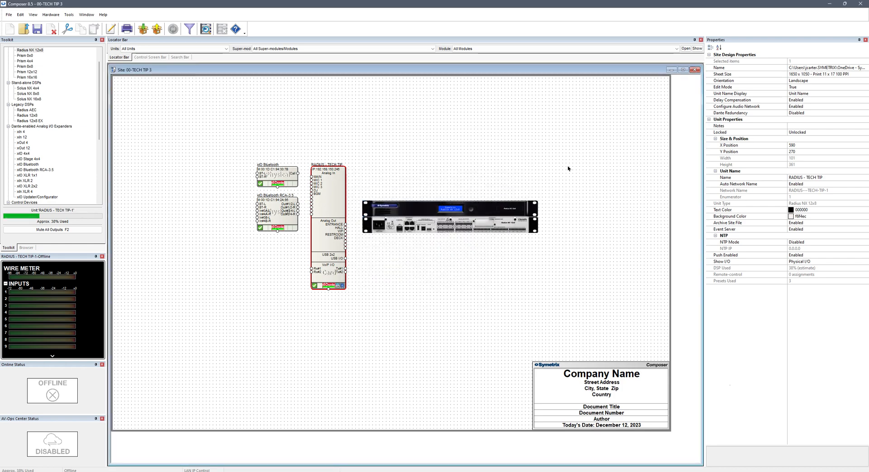
# Close the 00-TECH TIP 3 site and discard the changes while closing Site3.
pyautogui.click(695, 70)
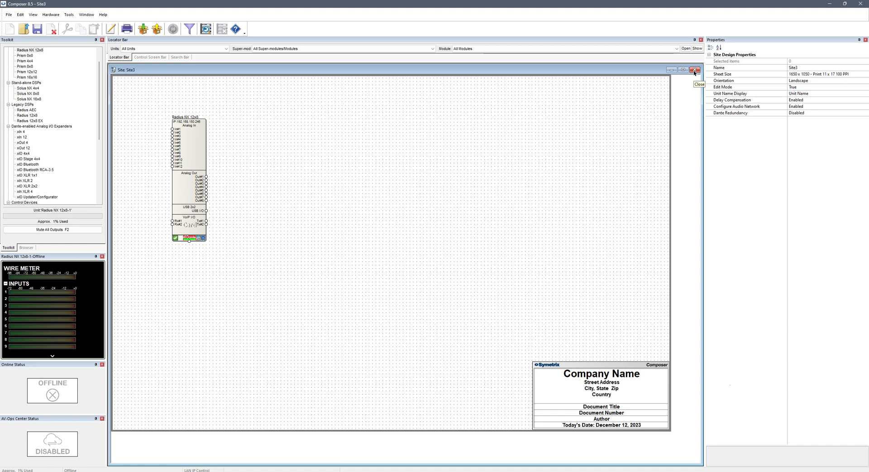
pyautogui.click(695, 70)
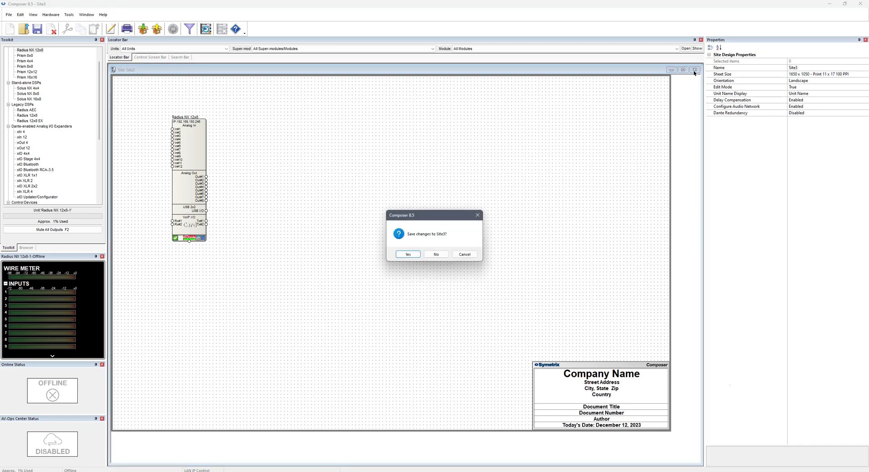
pyautogui.click(431, 254)
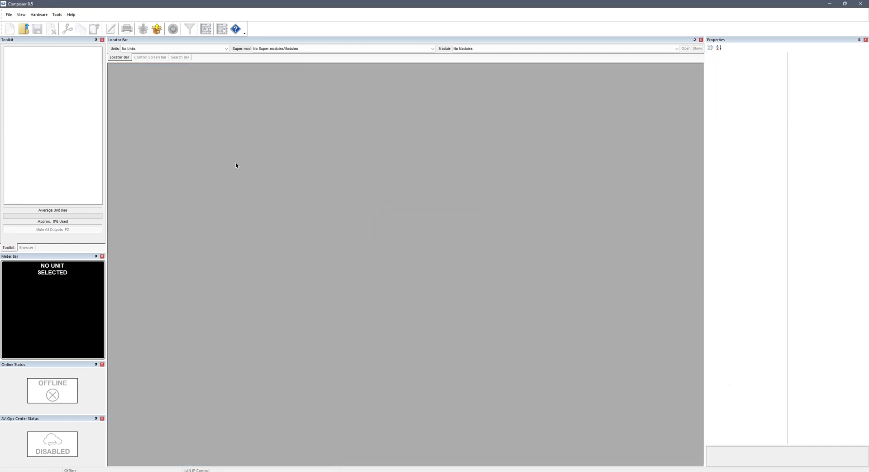
# Examine the units available on the network in System Manager, including RADIUS---TECH-TIP-1, and close it.
pyautogui.click(44, 15)
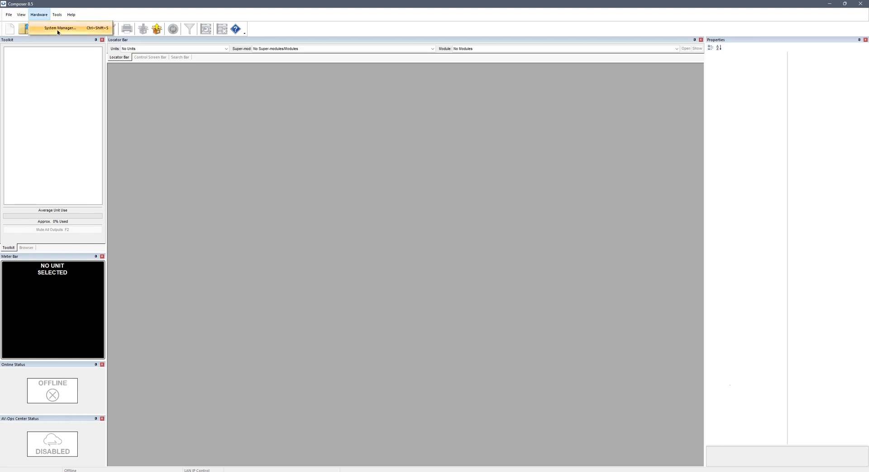
pyautogui.click(60, 28)
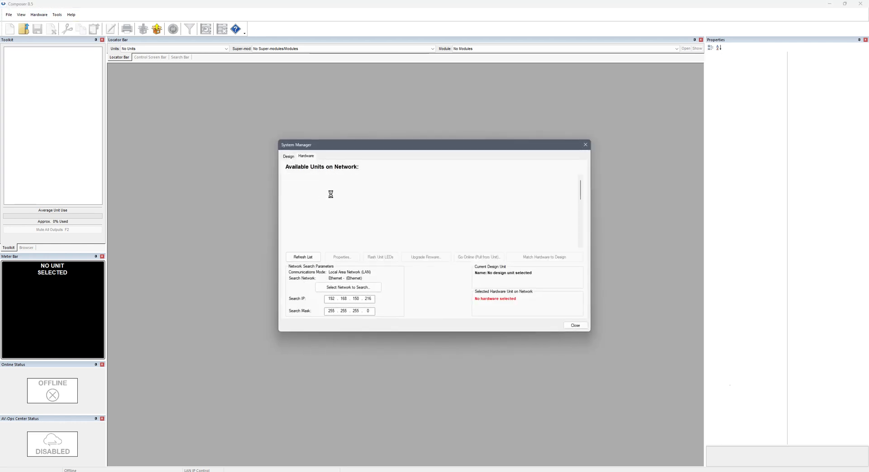
pyautogui.scroll(-8, 335, 196)
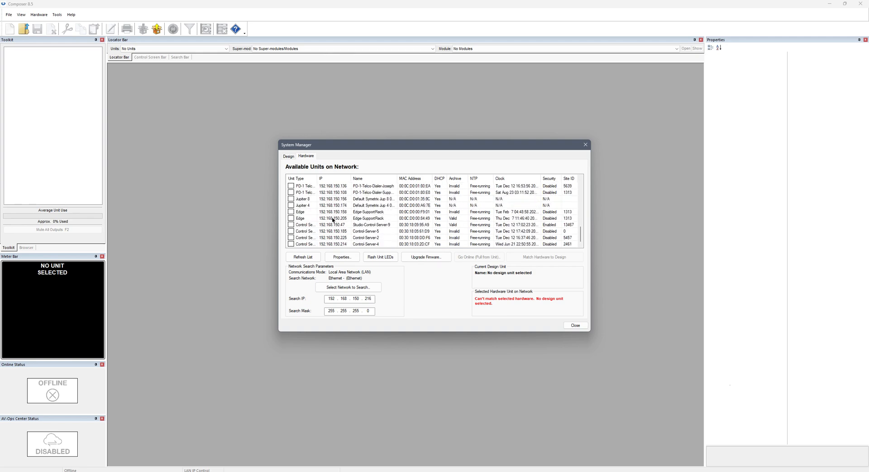
pyautogui.scroll(5, 333, 219)
pyautogui.click(333, 206)
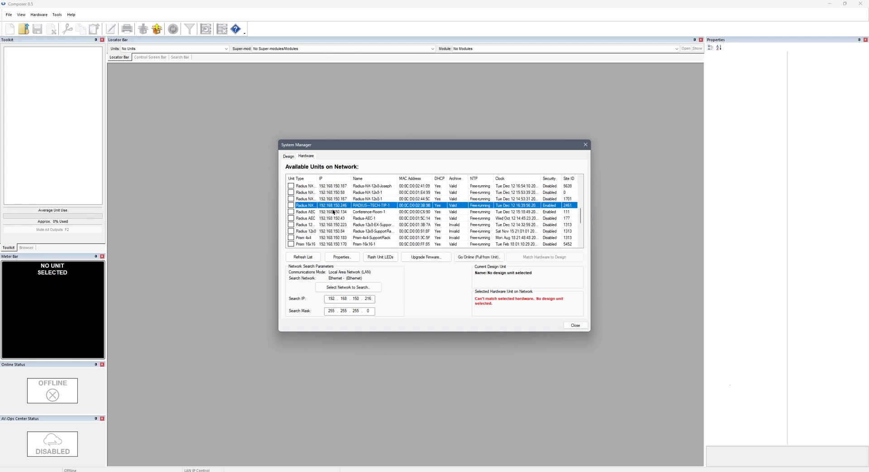
pyautogui.click(336, 218)
pyautogui.click(335, 232)
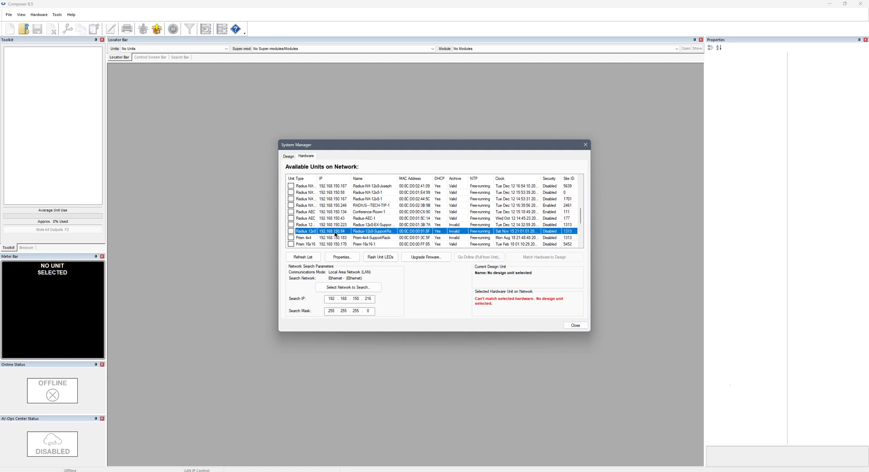
pyautogui.click(333, 200)
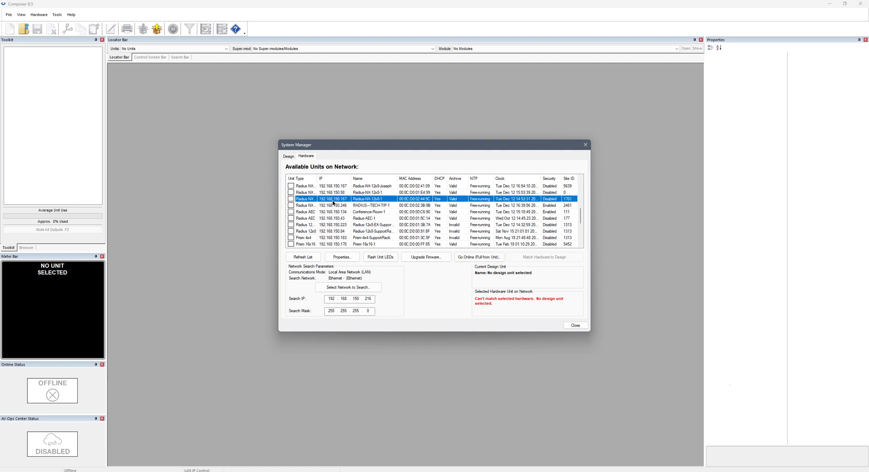
pyautogui.press('Escape')
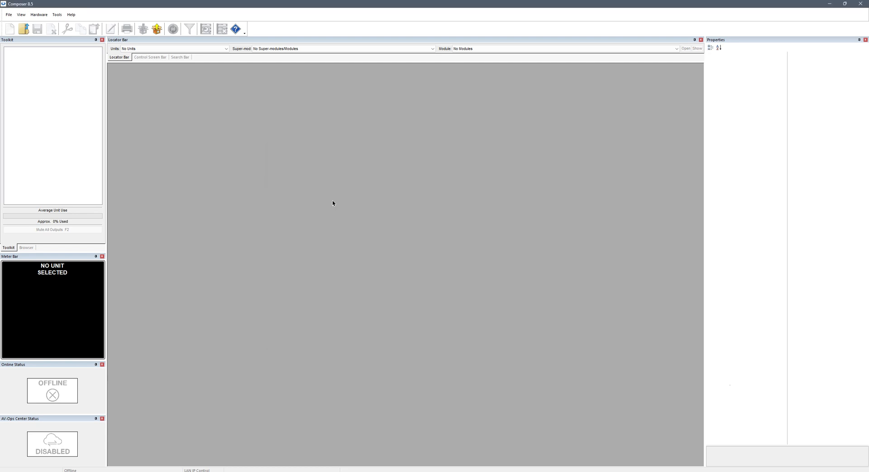
# Create a new site with a Radius NX 12x8, locate it to RADIUS---TECH-TIP-1 and sync its card configuration to the hardware.
pyautogui.click(9, 29)
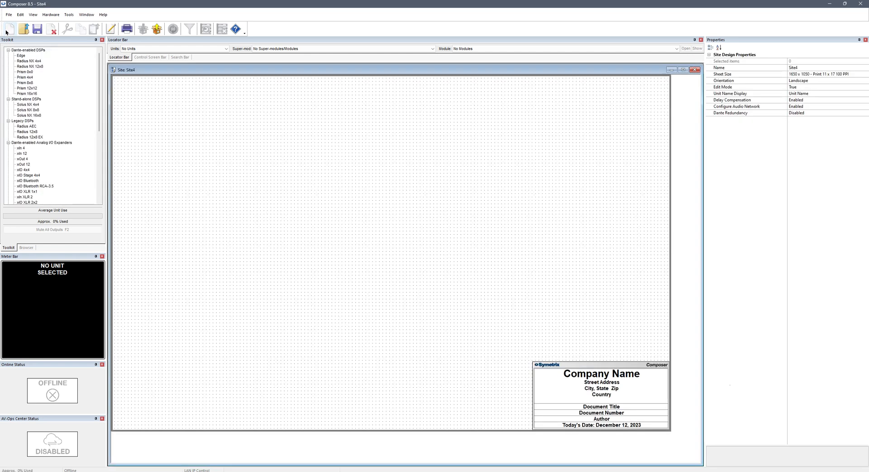
pyautogui.moveTo(30, 66); pyautogui.dragTo(189, 126)
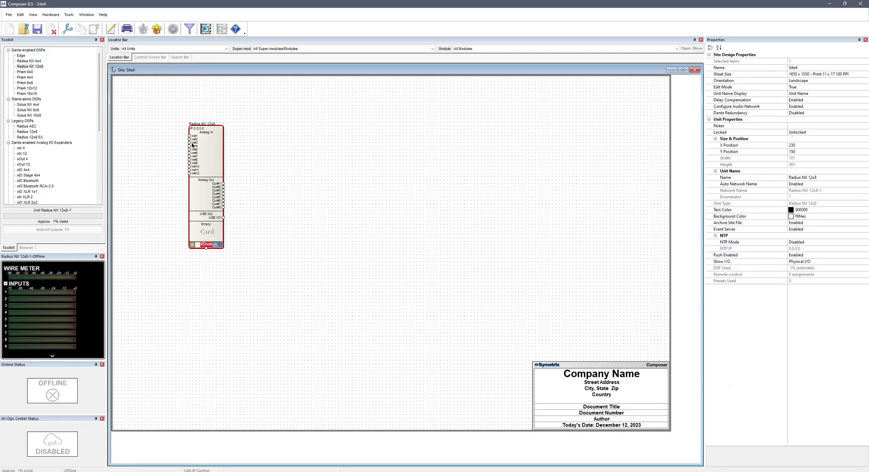
pyautogui.click(192, 246)
pyautogui.click(245, 247)
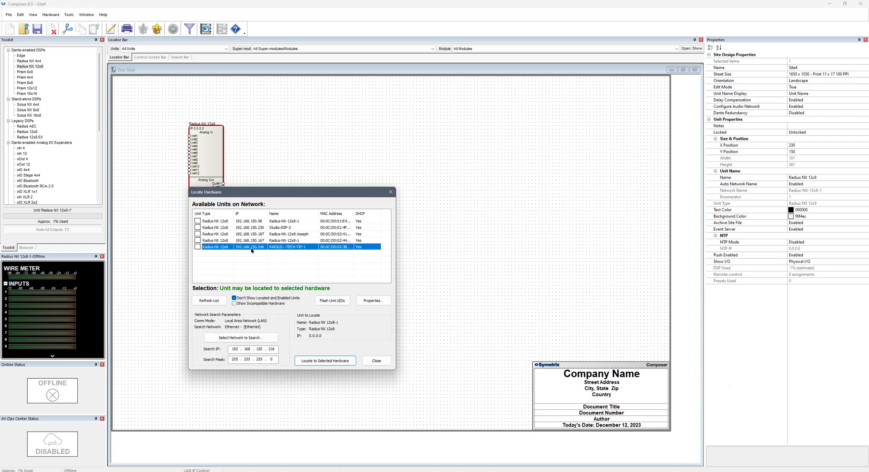
pyautogui.click(325, 361)
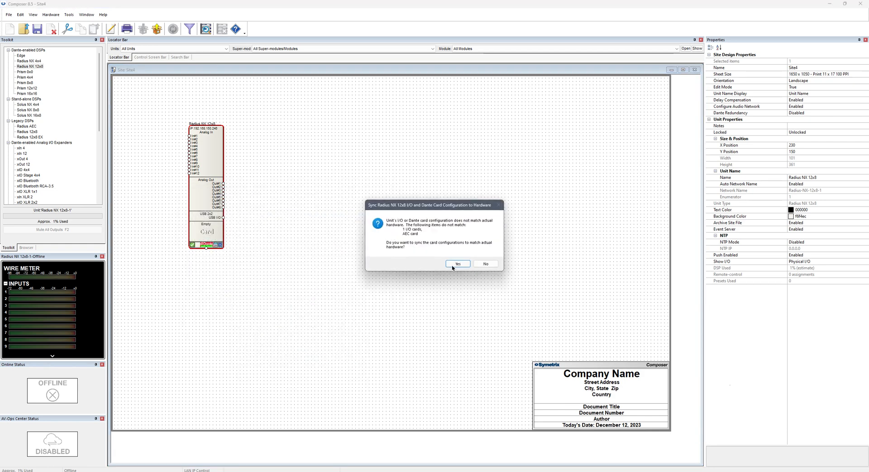
pyautogui.click(457, 264)
# Pull the site file from the Radius hardware to the local 00-TECH TIP 3 file, allowing the existing copy to be renamed.
pyautogui.click(157, 29)
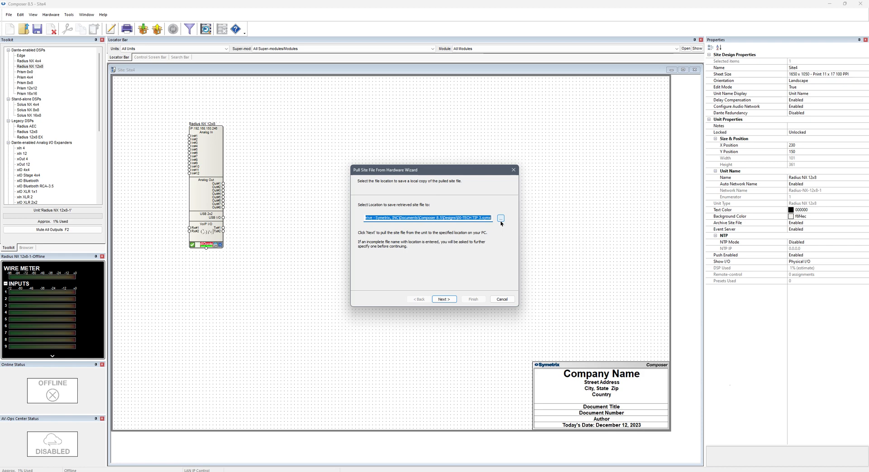
pyautogui.click(443, 300)
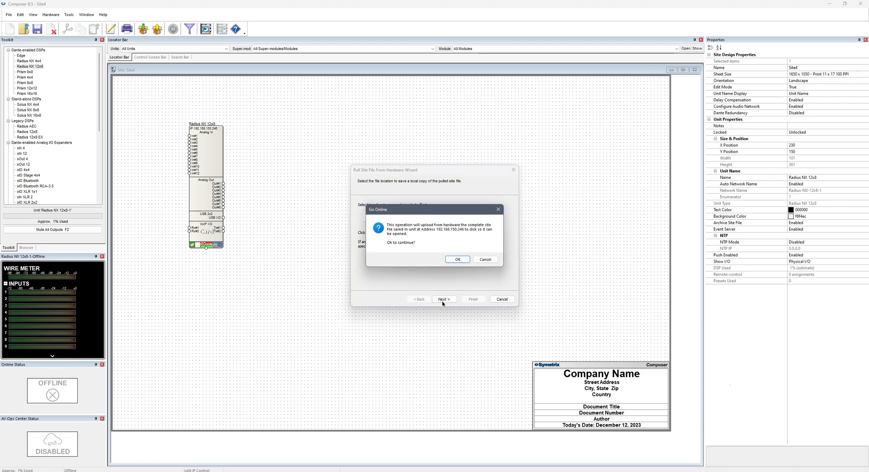
pyautogui.click(458, 259)
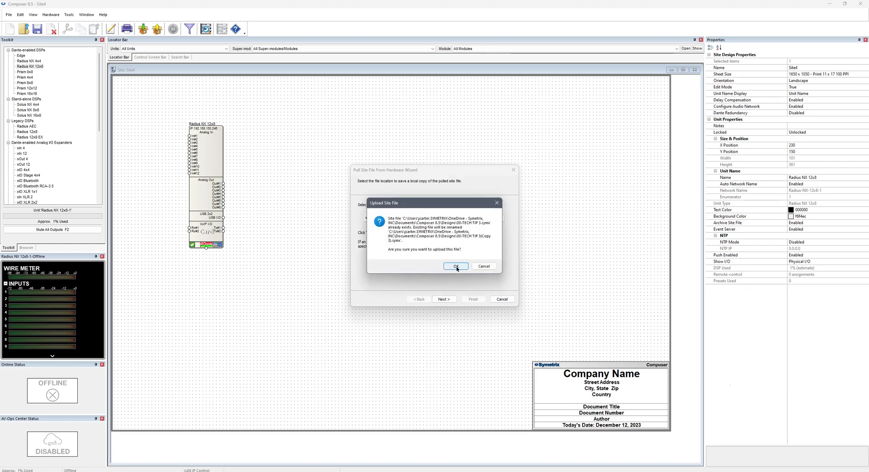
pyautogui.click(456, 267)
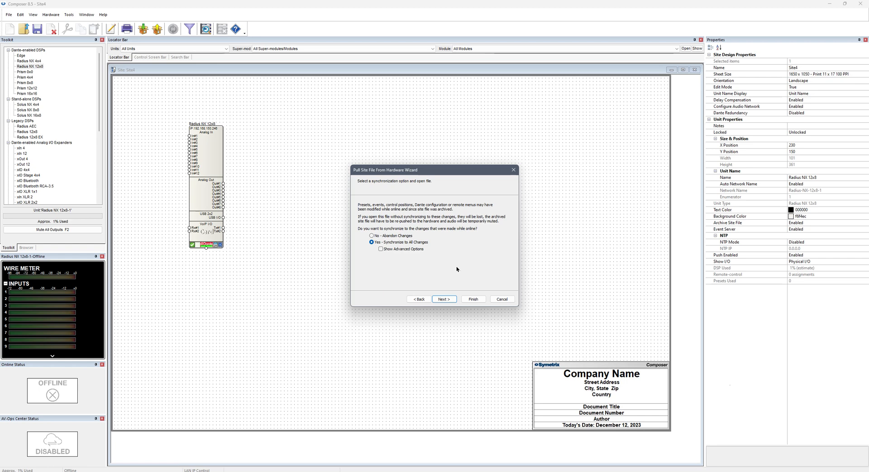
# Review the abandon and synchronize choices and the advanced options, including Remote Menus, for changes made while online.
pyautogui.click(392, 236)
pyautogui.click(381, 249)
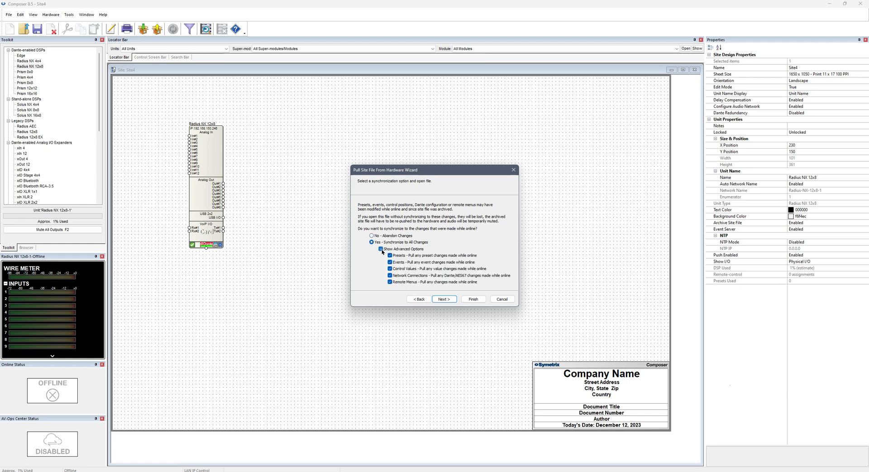
pyautogui.click(391, 282)
pyautogui.click(391, 282)
pyautogui.click(381, 249)
pyautogui.click(371, 235)
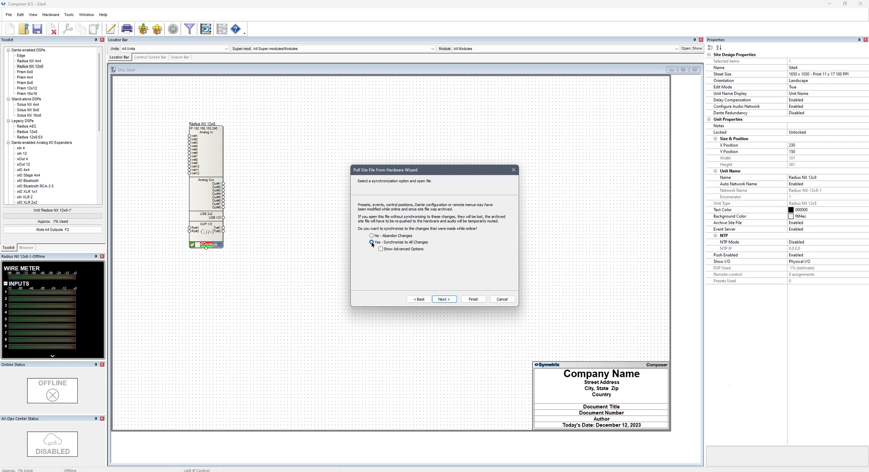
# Open the pulled site file with Synchronize to All Changes and go online with the hardware.
pyautogui.click(453, 302)
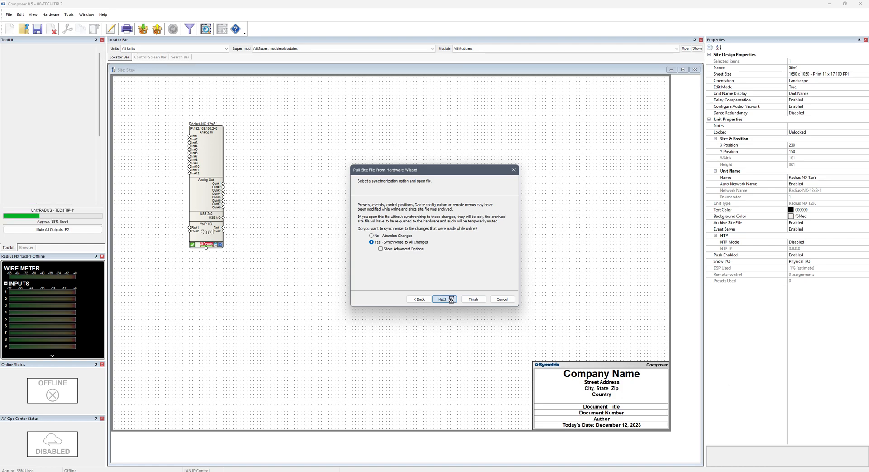
pyautogui.click(473, 300)
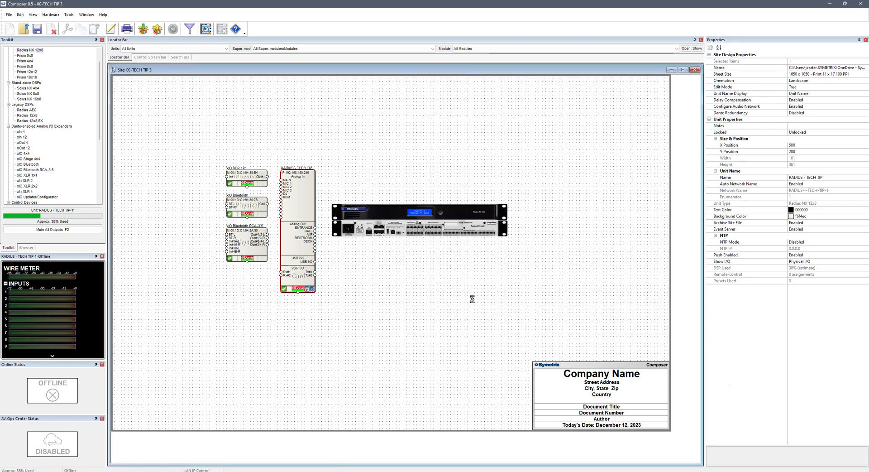
pyautogui.press('Return')
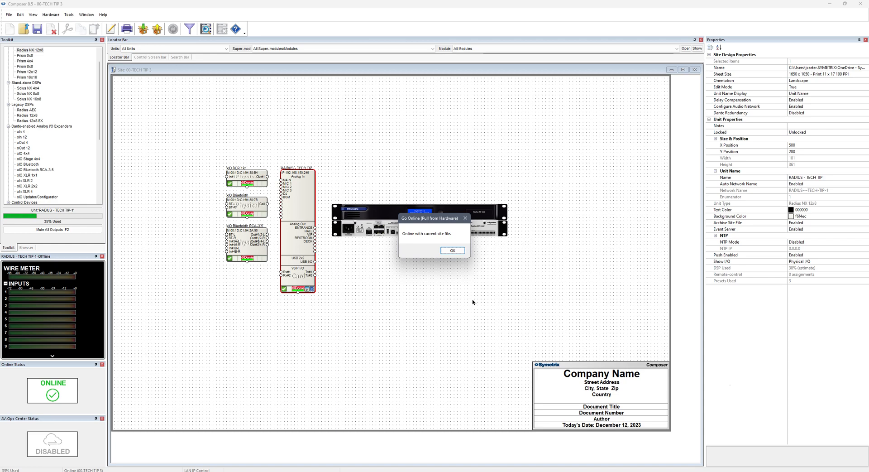
pyautogui.press('Return')
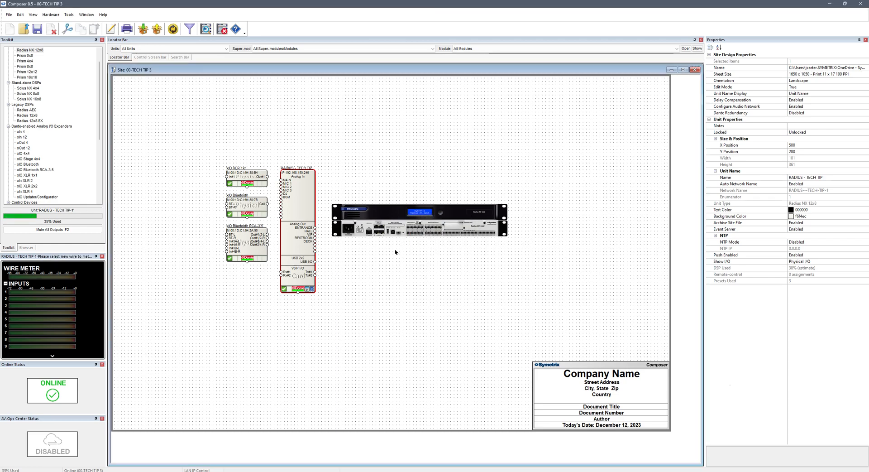
# Lower the RESTROOM fader in the RADIUS unit's output Gain module to about -18 dB and close the module.
pyautogui.doubleClick(305, 212)
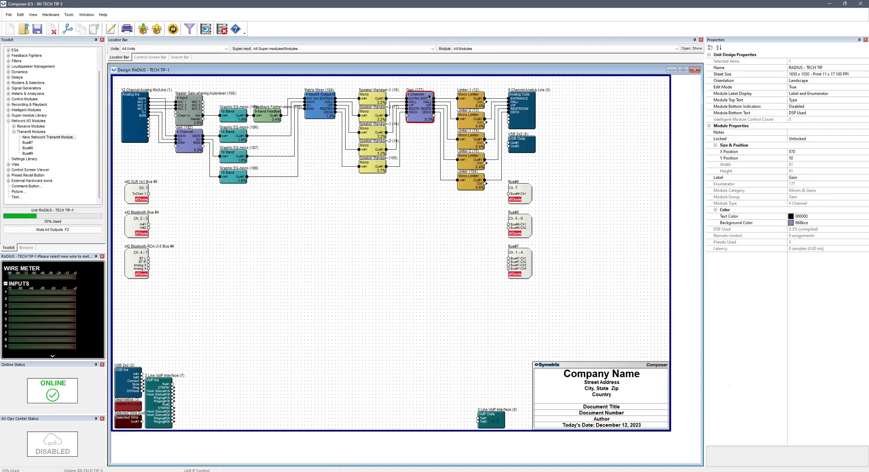
pyautogui.doubleClick(429, 96)
pyautogui.moveTo(303, 177); pyautogui.dragTo(304, 182)
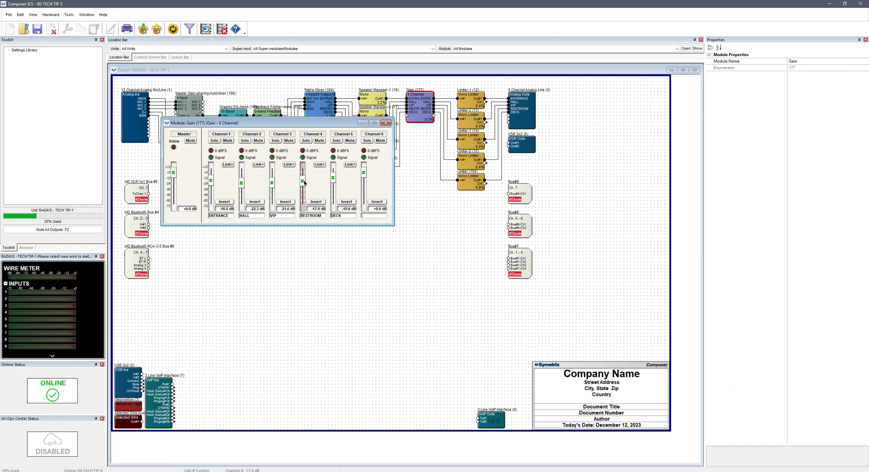
pyautogui.click(386, 123)
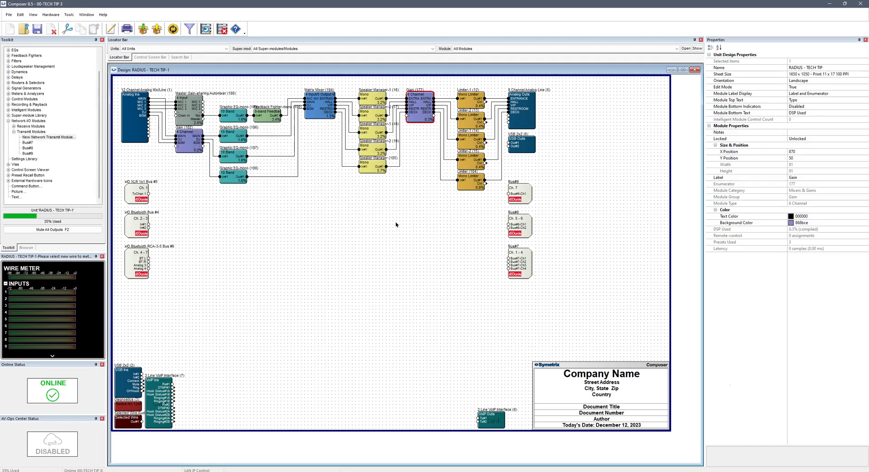